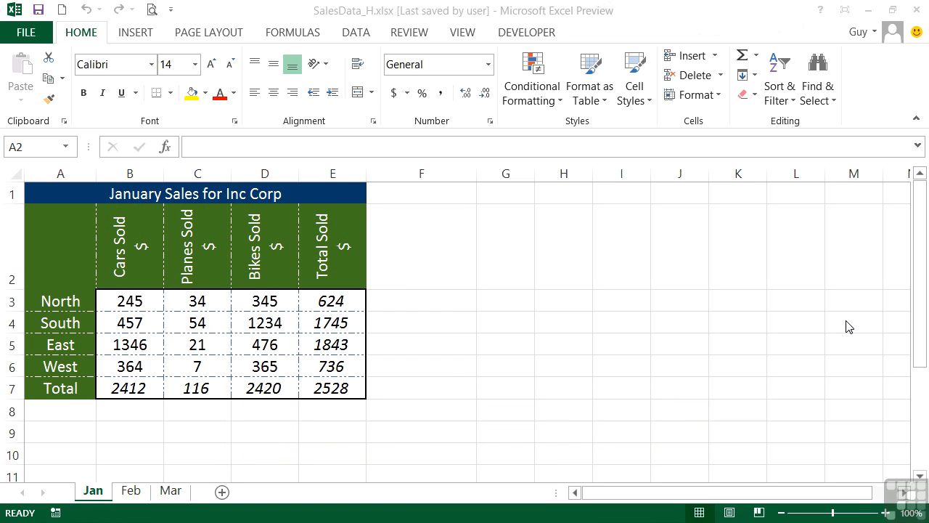
Replace the region label North in cell A3 with Asia.
click(82, 304)
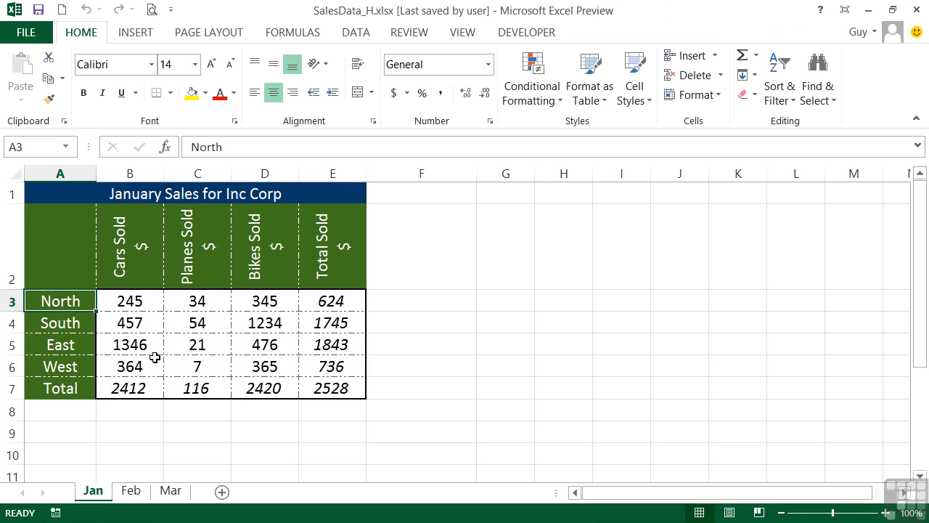
key(Delete)
text(Asia)
key(Tab)
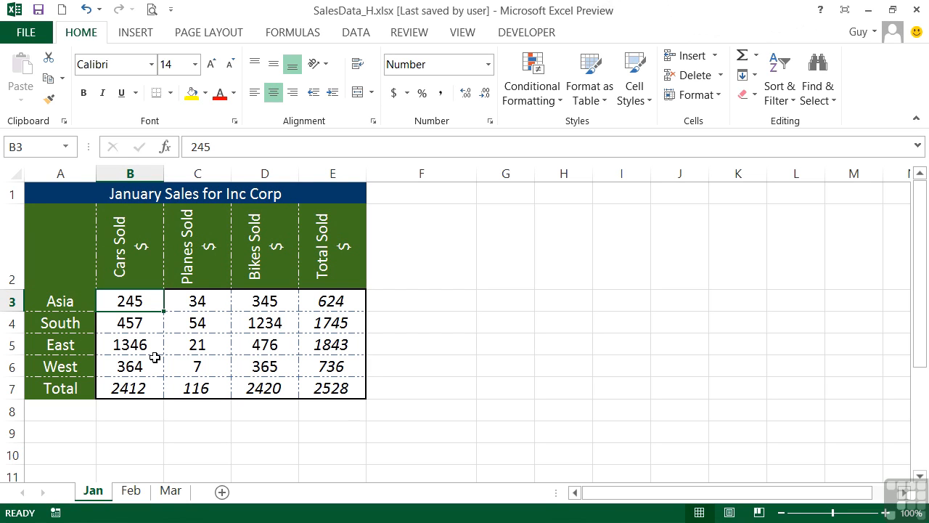
Clear the South region's Planes Sold figure in cell C4 and enter 7865 instead.
key(Tab)
key(Return)
key(Tab)
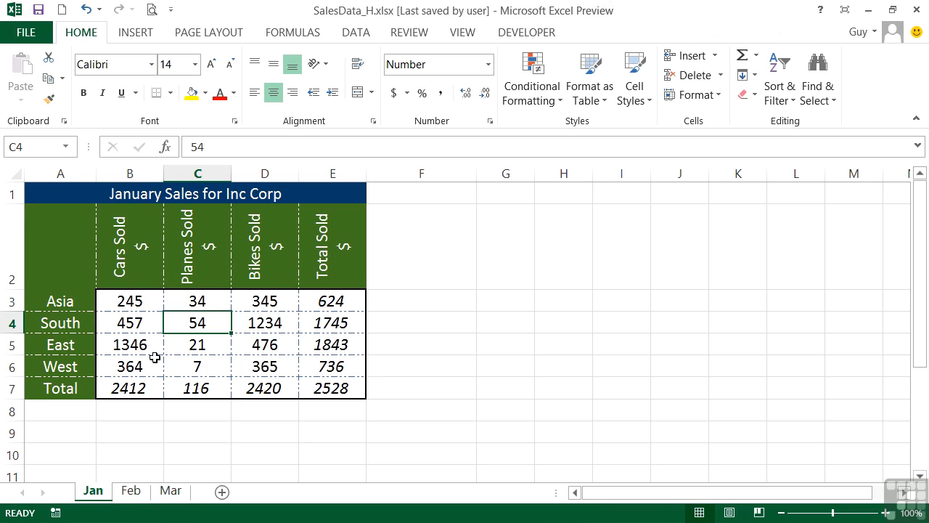
key(Delete)
text(7865)
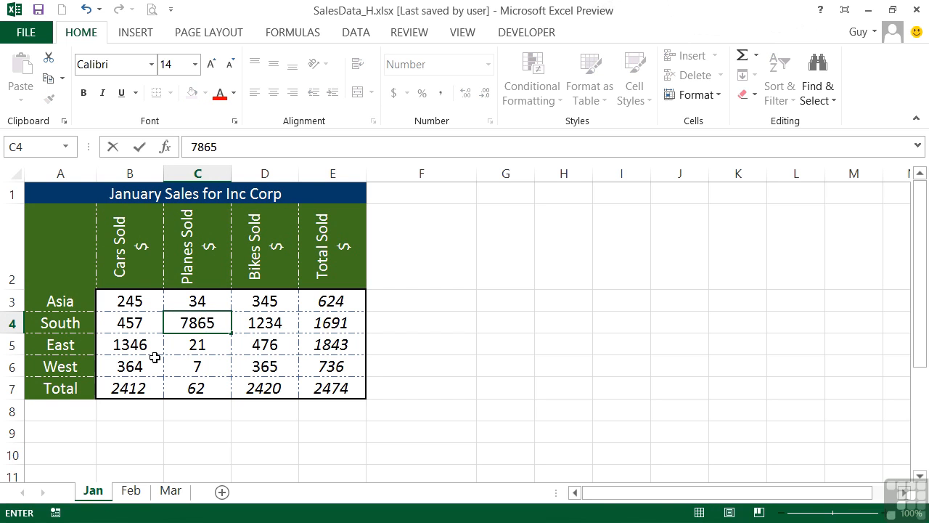
key(Tab)
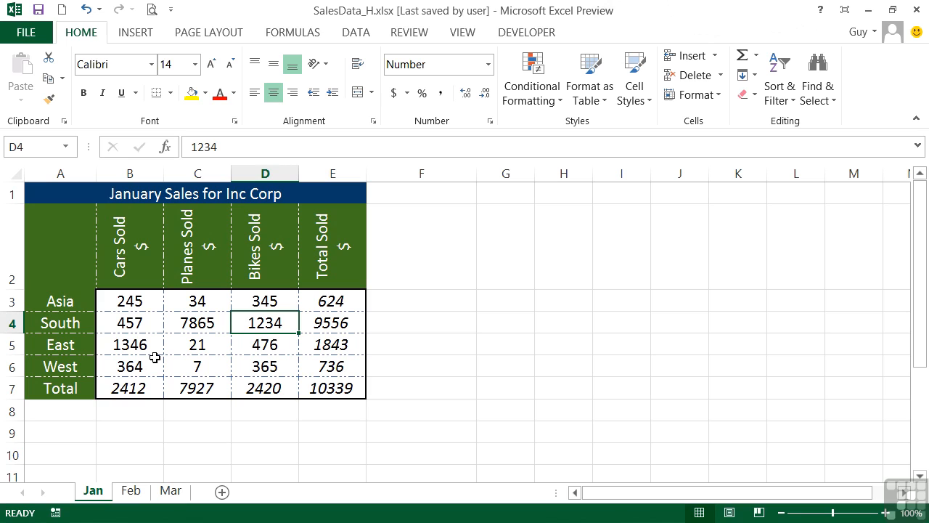
Enter the date 8/2/1966 in the empty cell I4.
click(631, 327)
text(8)
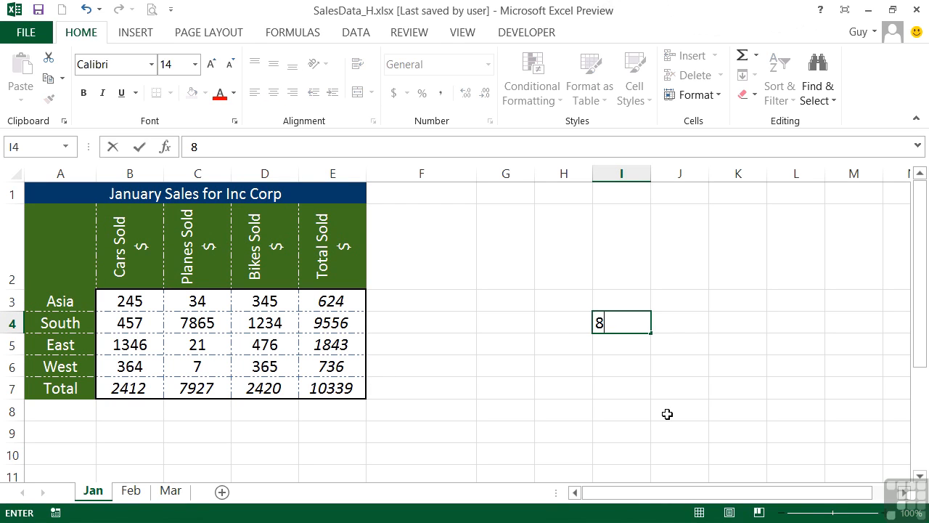
text(/2/1966)
key(Tab)
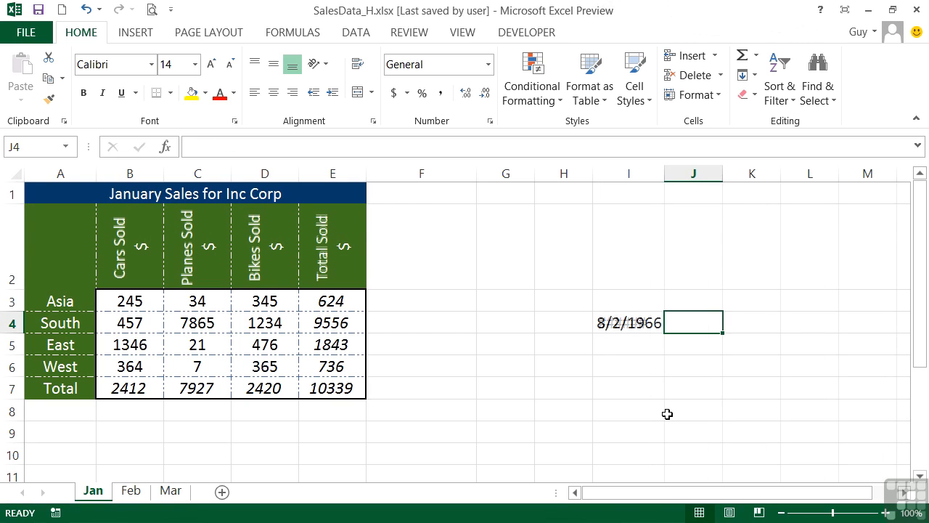
Clear the date from cell I4 and enter the number 7653 in the same cell.
key(Left)
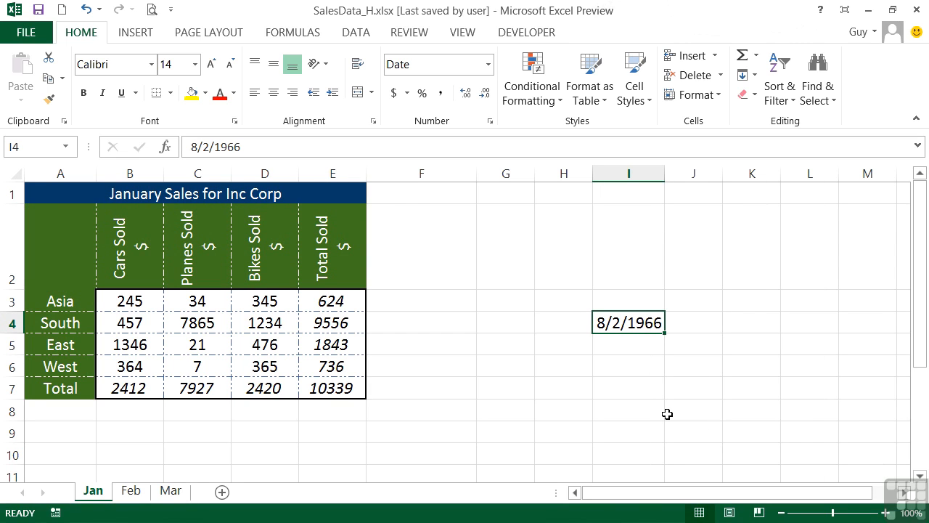
key(Delete)
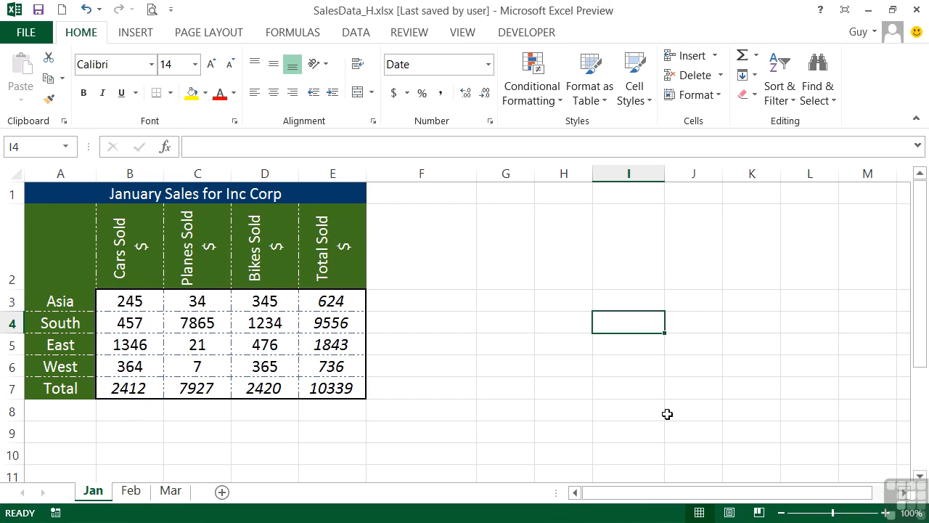
text(7653)
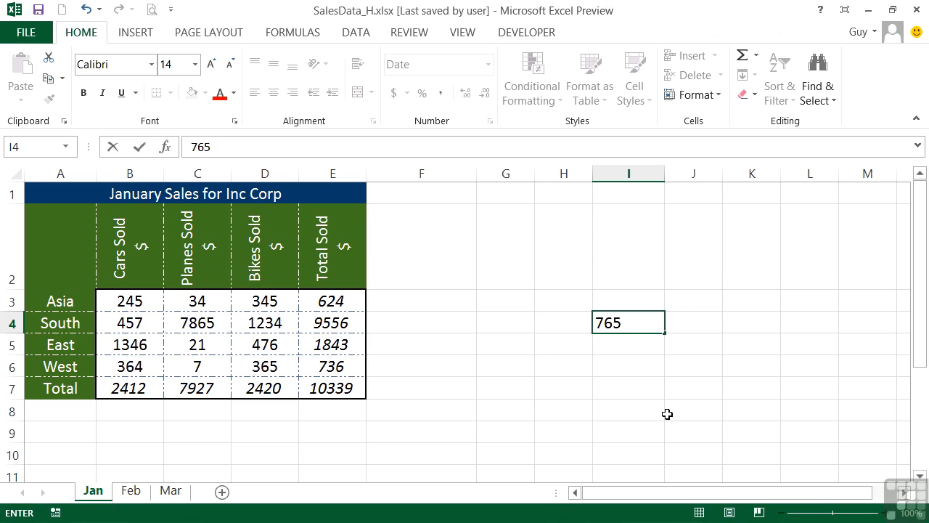
key(Return)
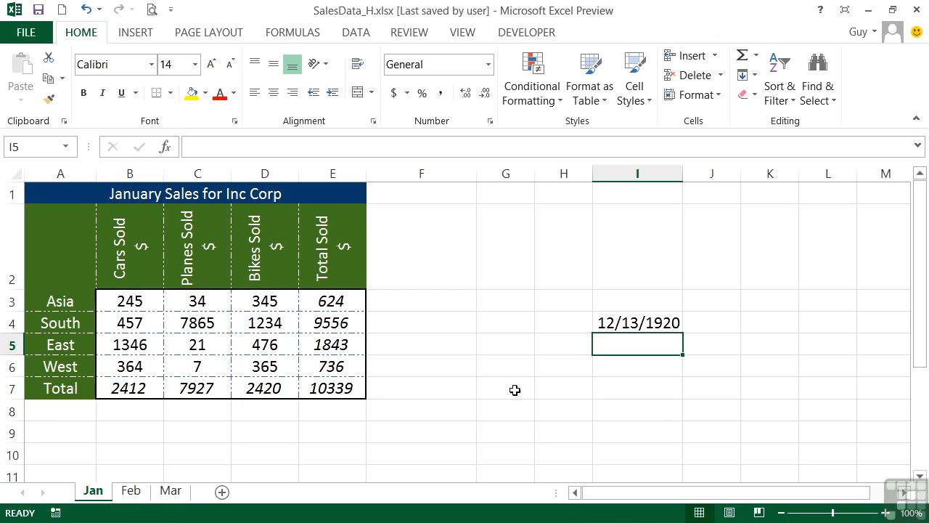
Delete cell I4 entirely with the Shift cells up option.
click(647, 324)
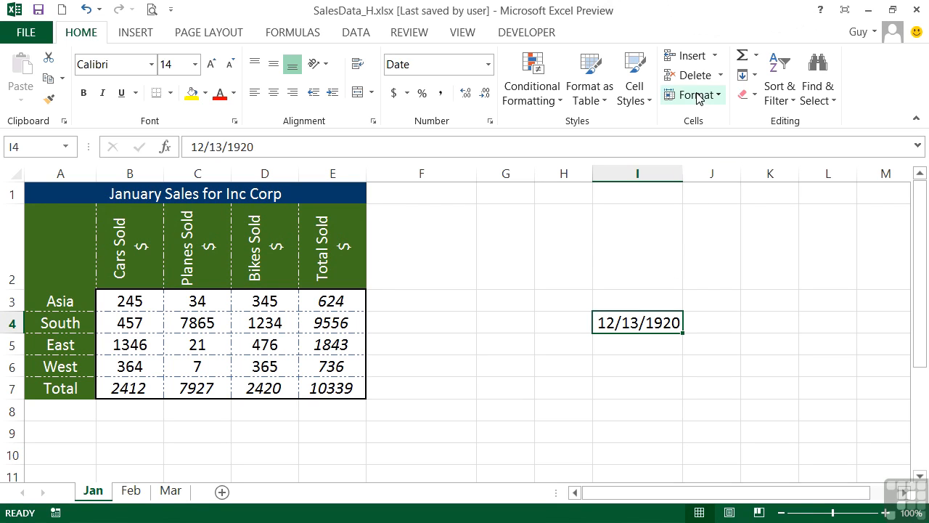
click(721, 77)
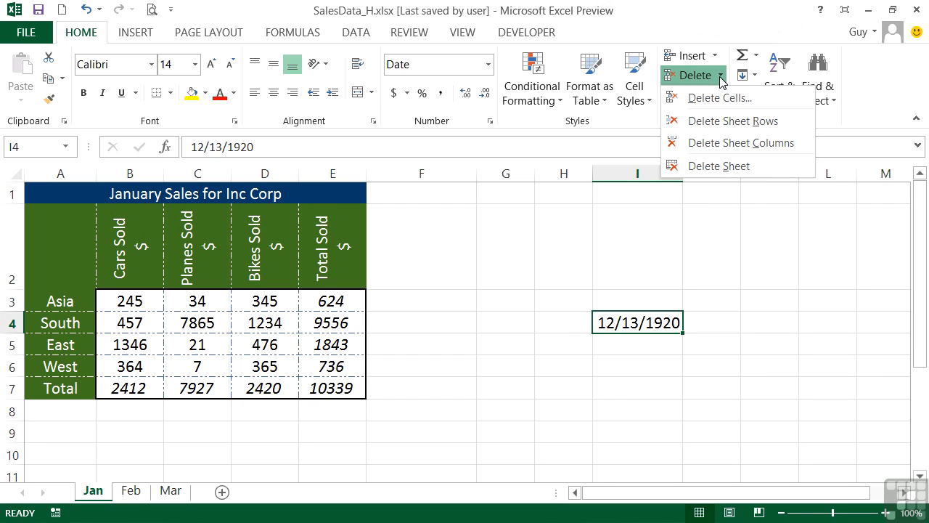
click(730, 99)
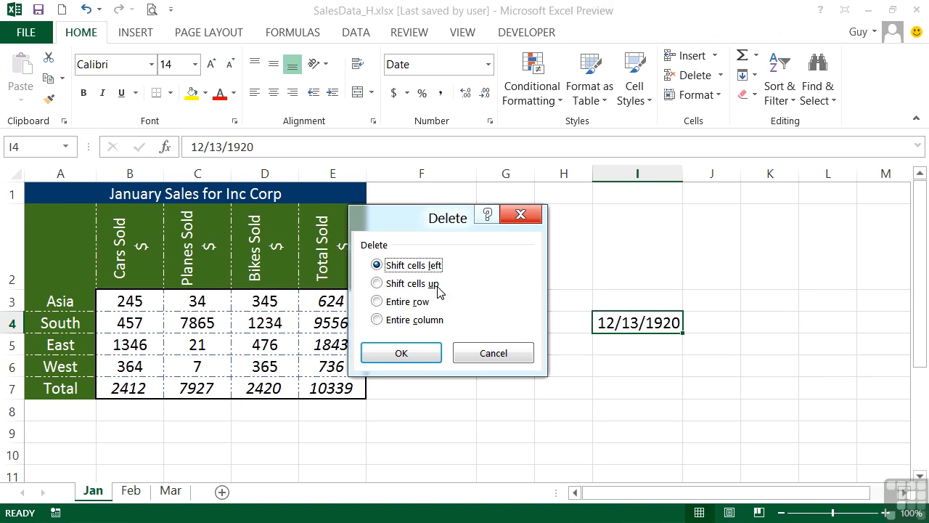
click(405, 284)
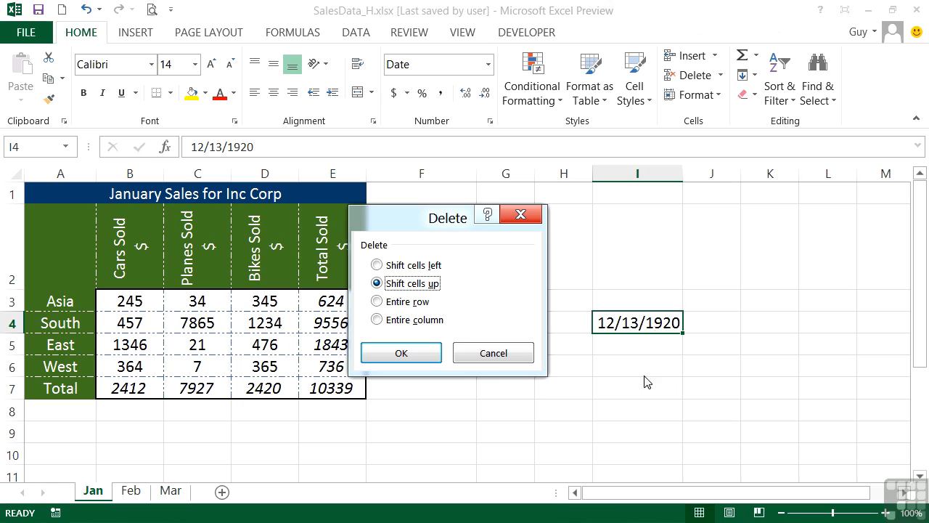
click(406, 354)
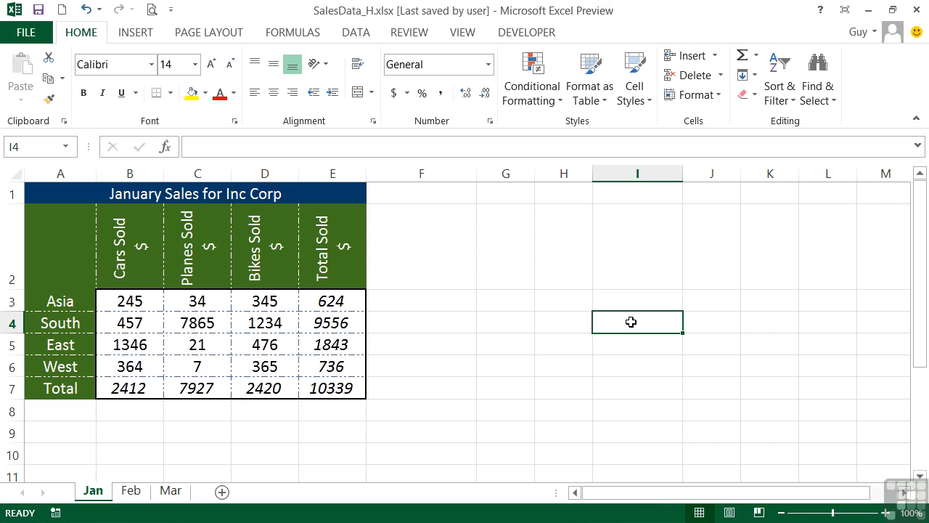
Enter 7358 in cell I4 and clear its contents again.
text(7358)
key(Return)
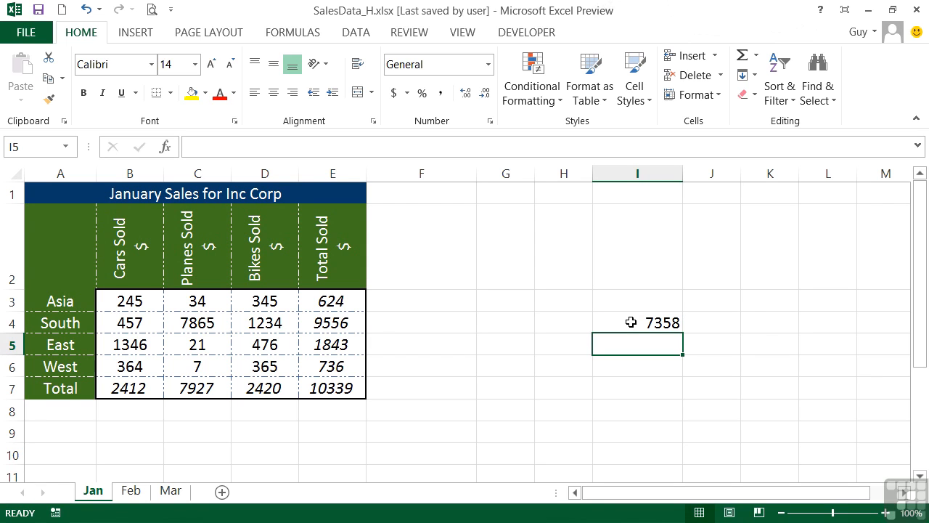
click(631, 322)
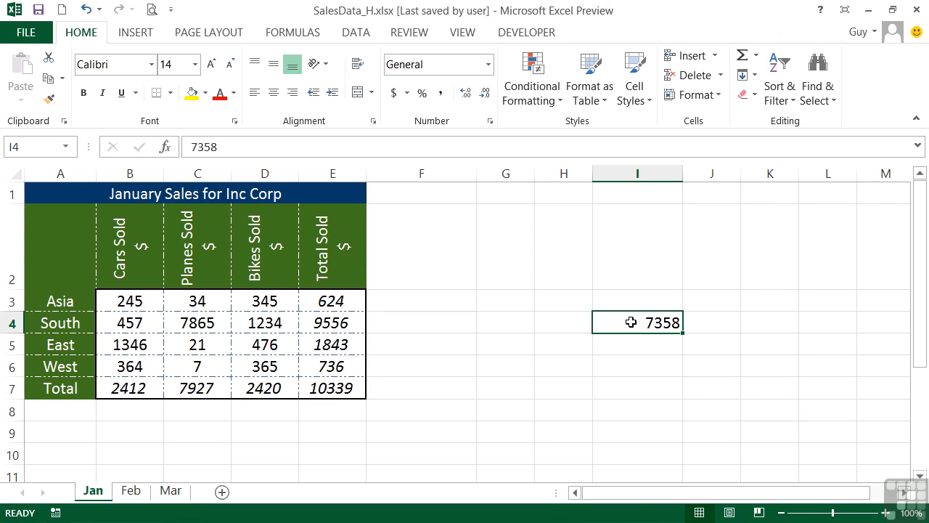
key(Delete)
key(Return)
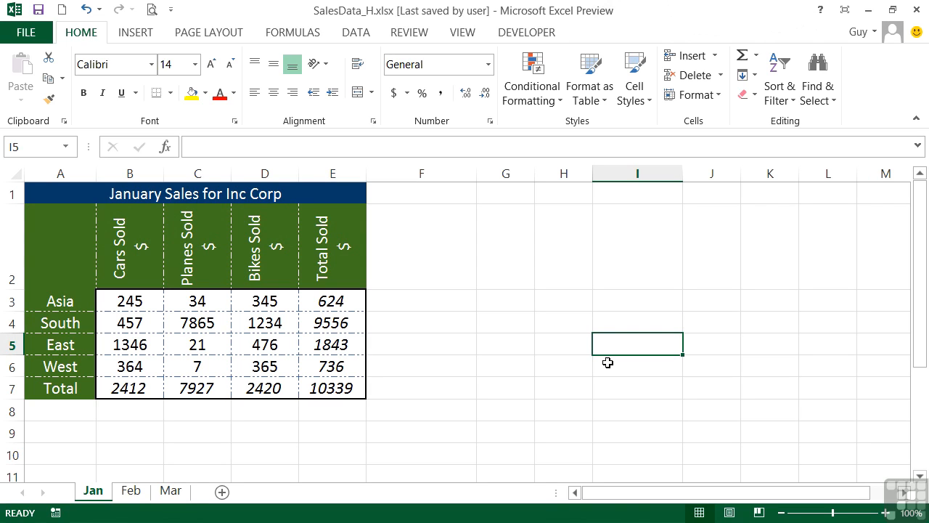
Enter the date 8/2/1966 in the cleared cell I4.
click(616, 319)
text(8/2/1966)
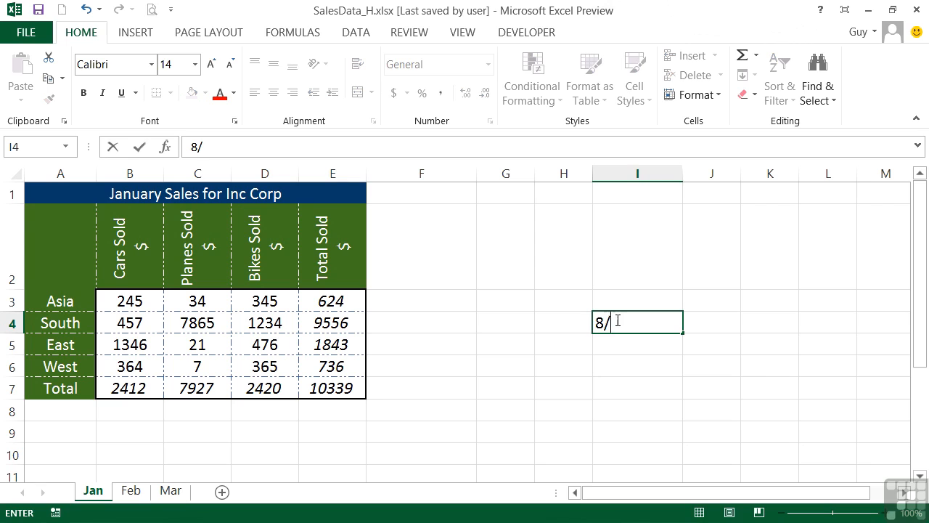
key(Return)
Clear the contents of date cell I4 and enter 4632 in it.
click(616, 321)
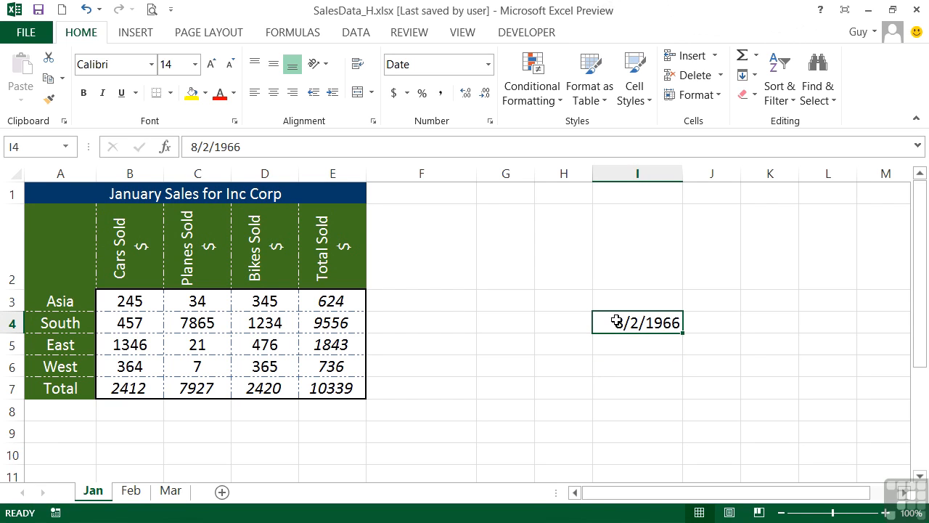
key(Delete)
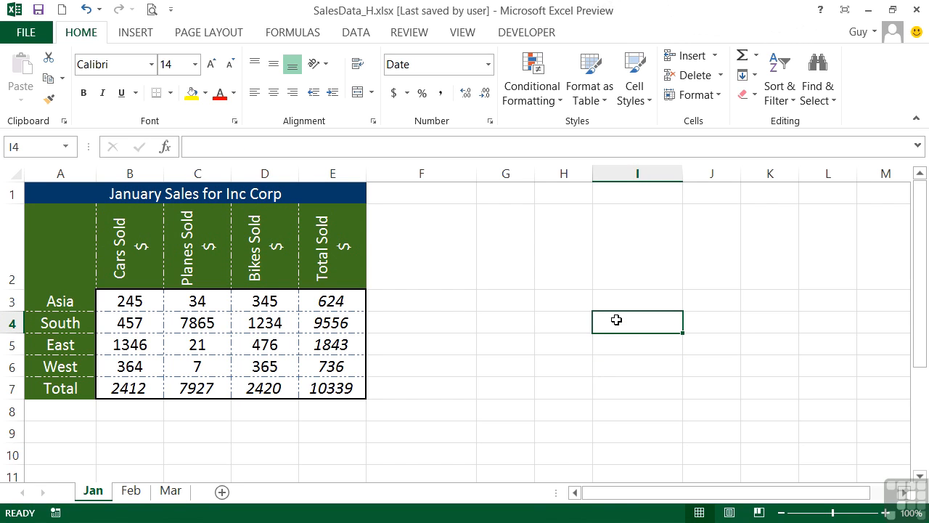
text(4632)
key(Return)
Set the number format of cell I4 to General and undo that format change.
click(616, 320)
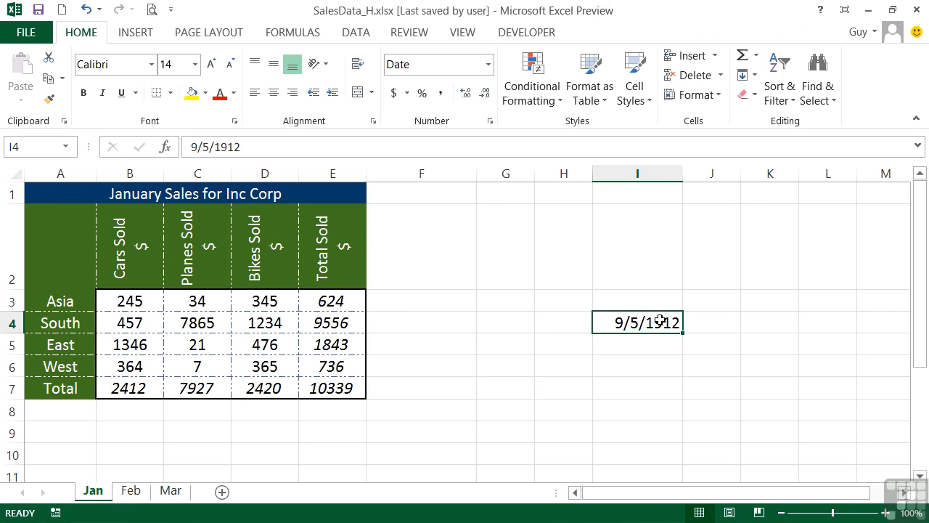
click(488, 65)
click(470, 95)
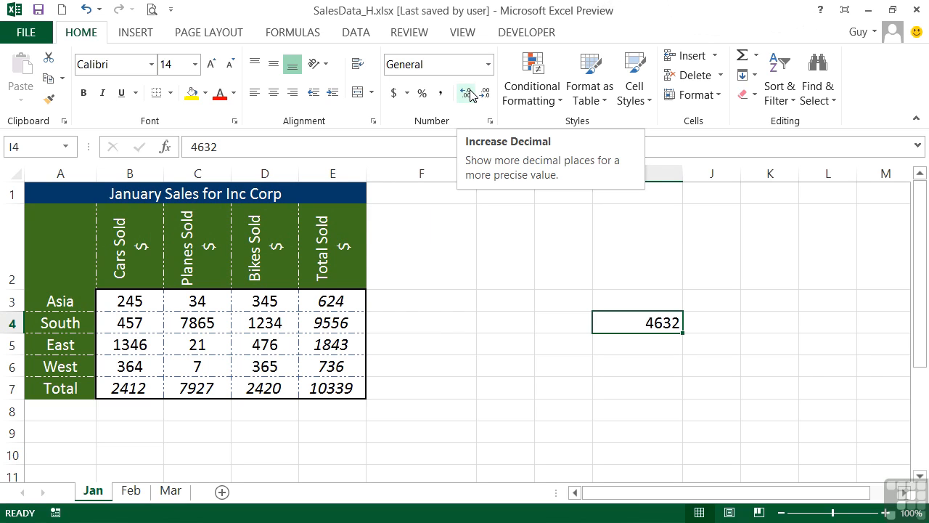
click(86, 9)
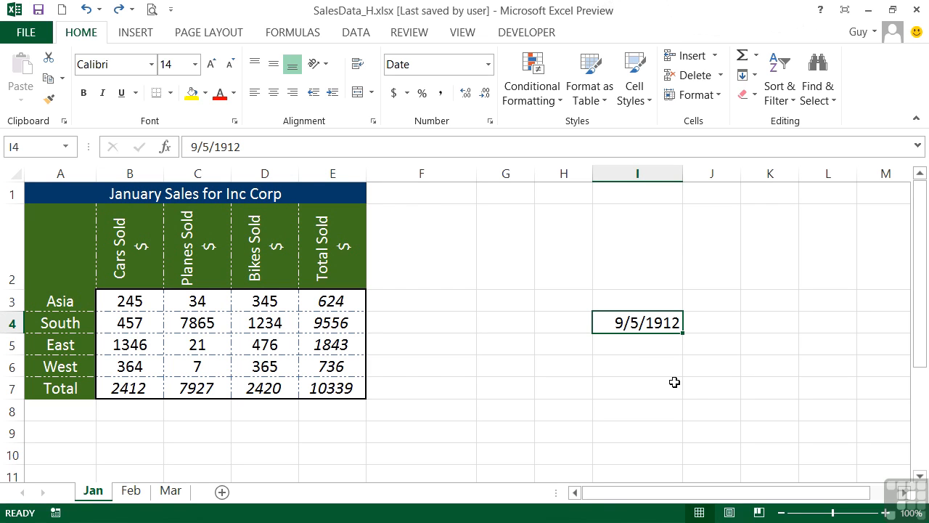
Apply the Normal cell style to I4 and undo the style change.
click(648, 103)
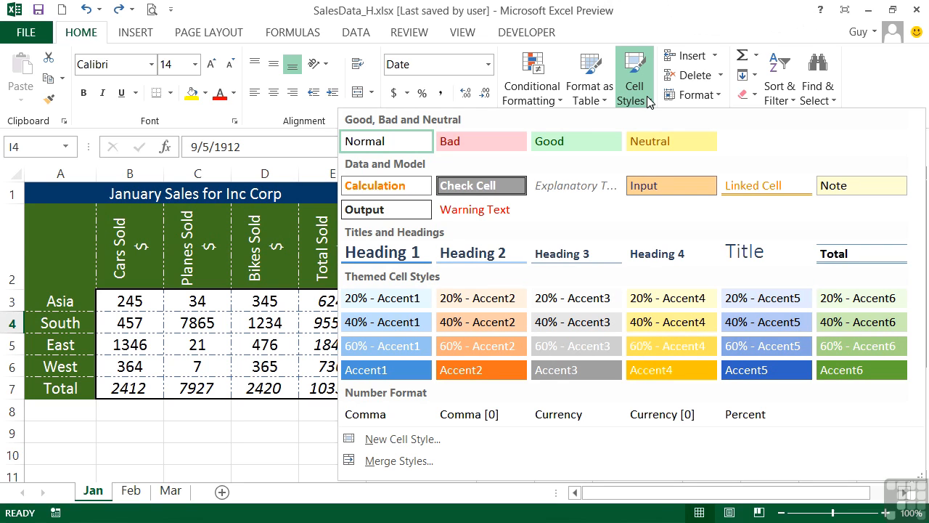
click(376, 144)
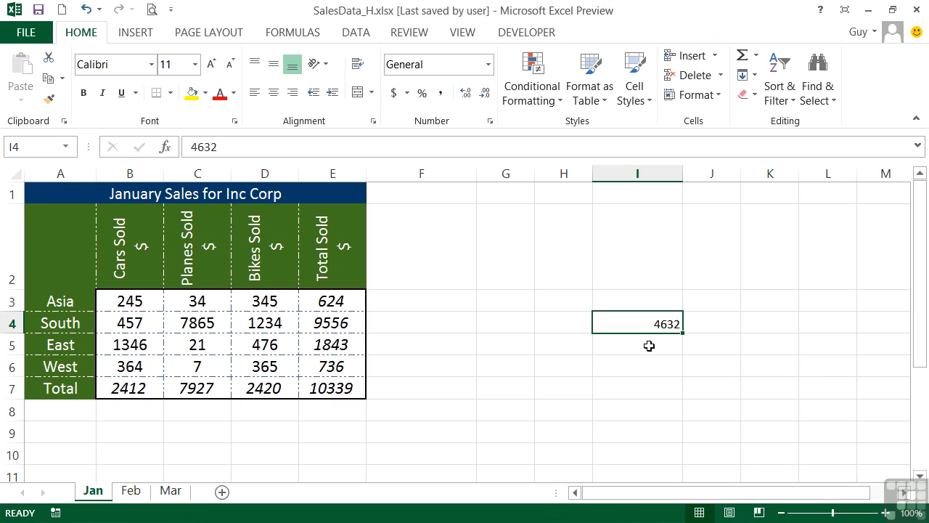
click(85, 10)
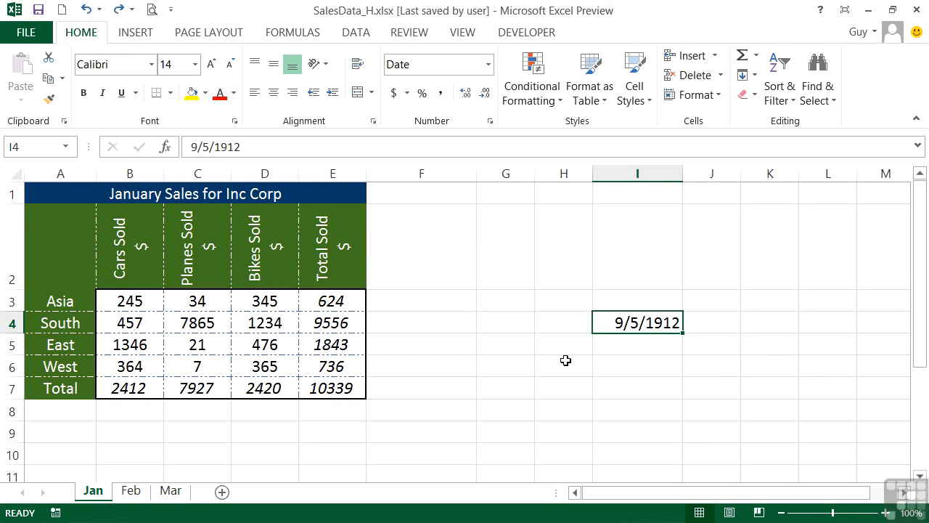
Copy the formatting of blank cell L6 onto cell I4 with Format Painter.
click(820, 367)
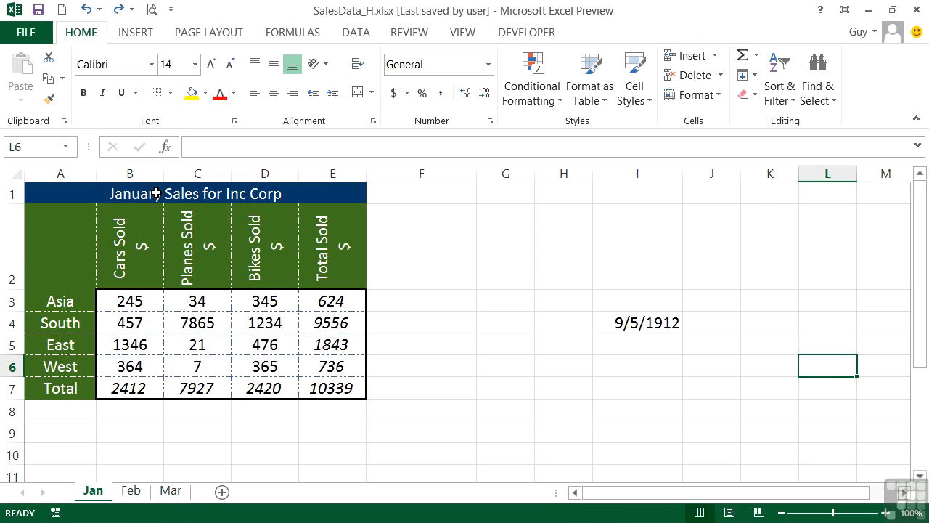
click(50, 101)
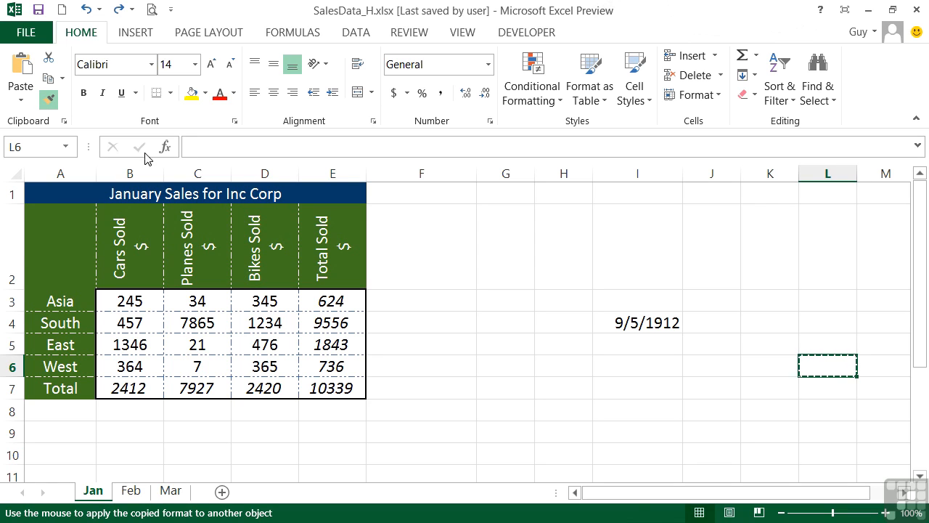
click(642, 323)
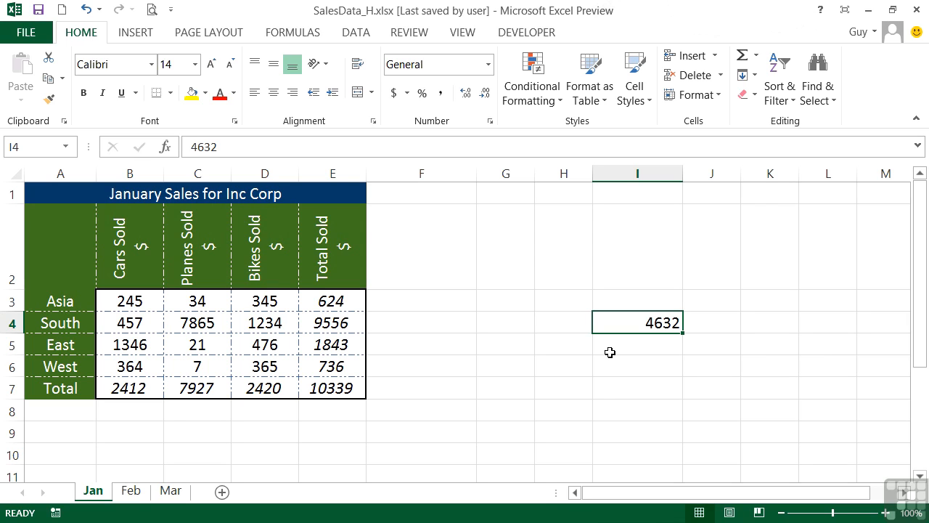
Apply the Normal cell style to the Total Sold heading in cell E2.
click(327, 270)
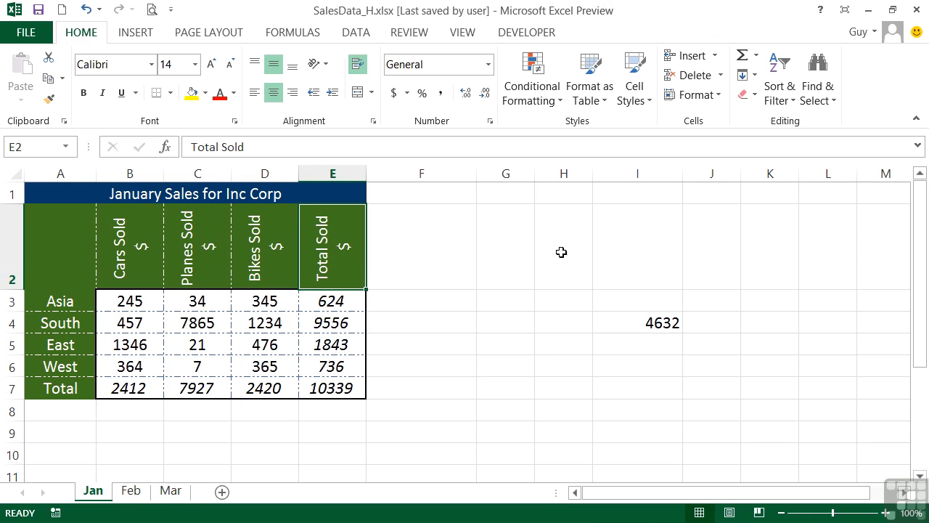
click(643, 100)
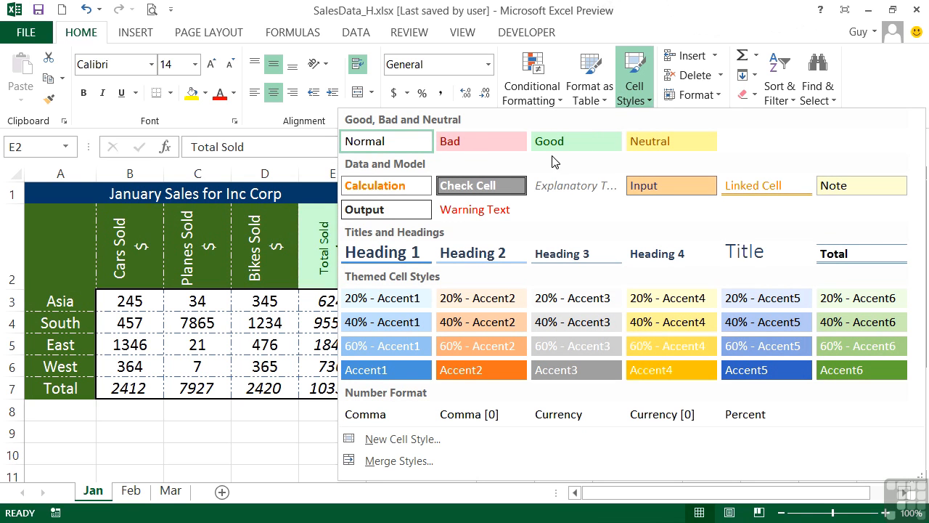
click(374, 143)
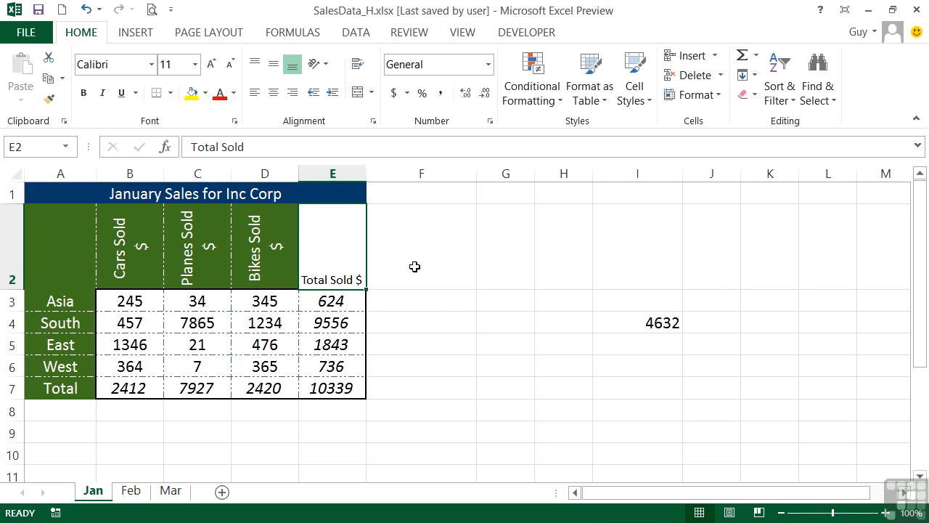
Apply the Normal cell style to cell I4 and compare its font size with blank cell K4.
click(667, 326)
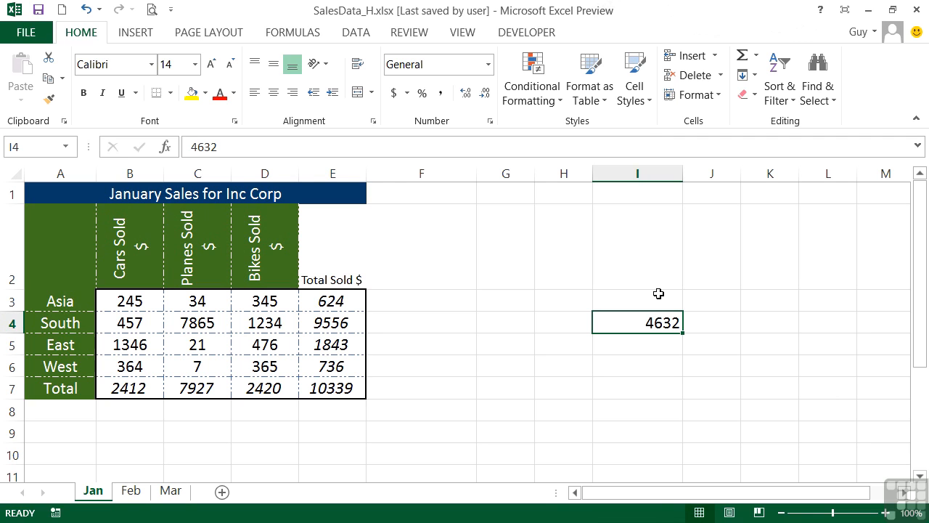
click(649, 107)
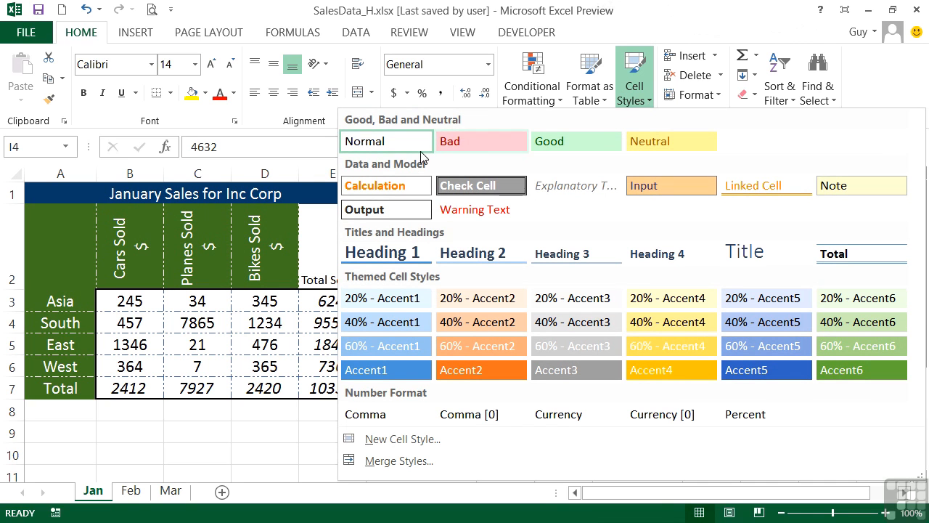
click(401, 145)
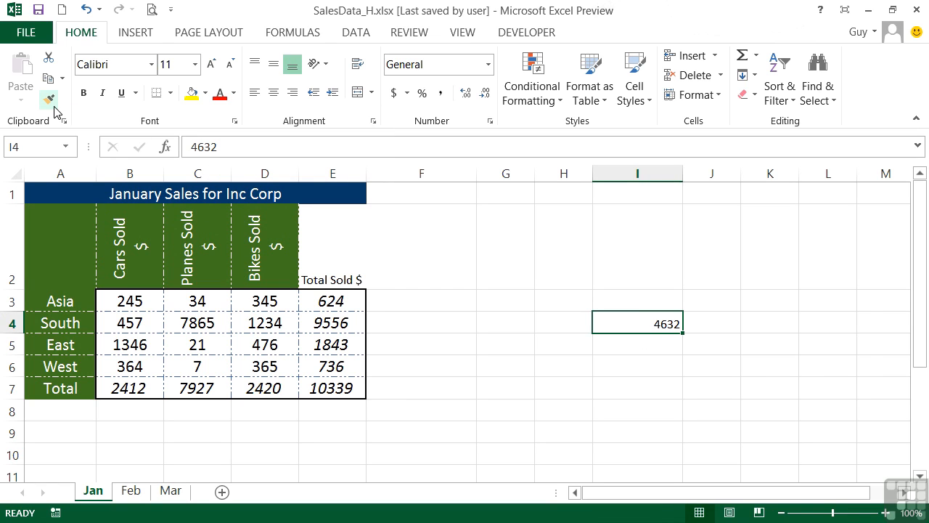
click(791, 327)
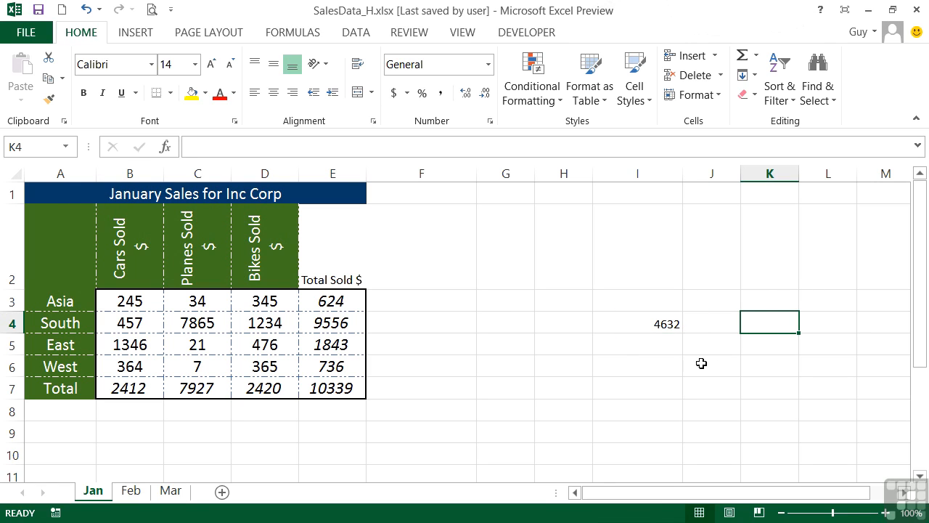
click(654, 318)
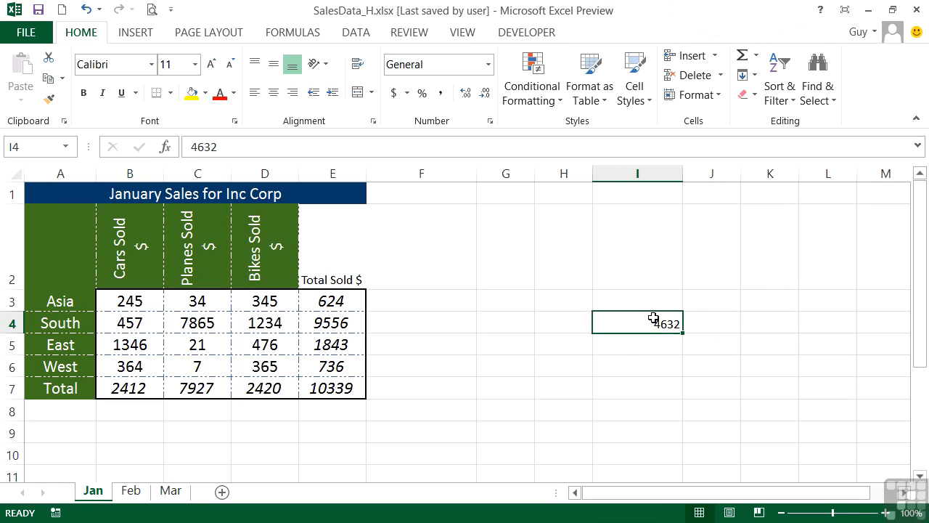